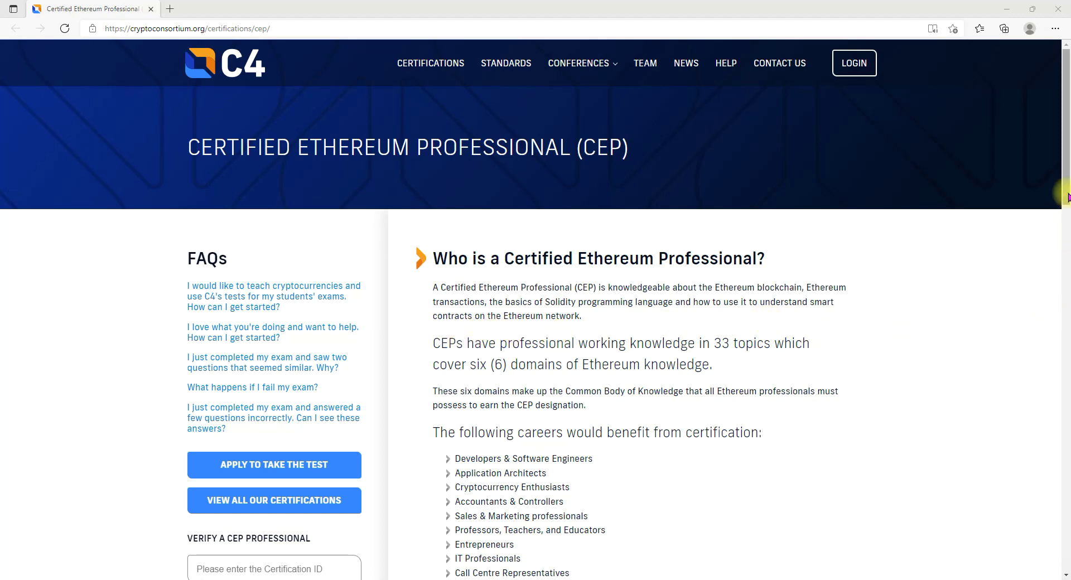
drag(1066, 172, 1066, 238)
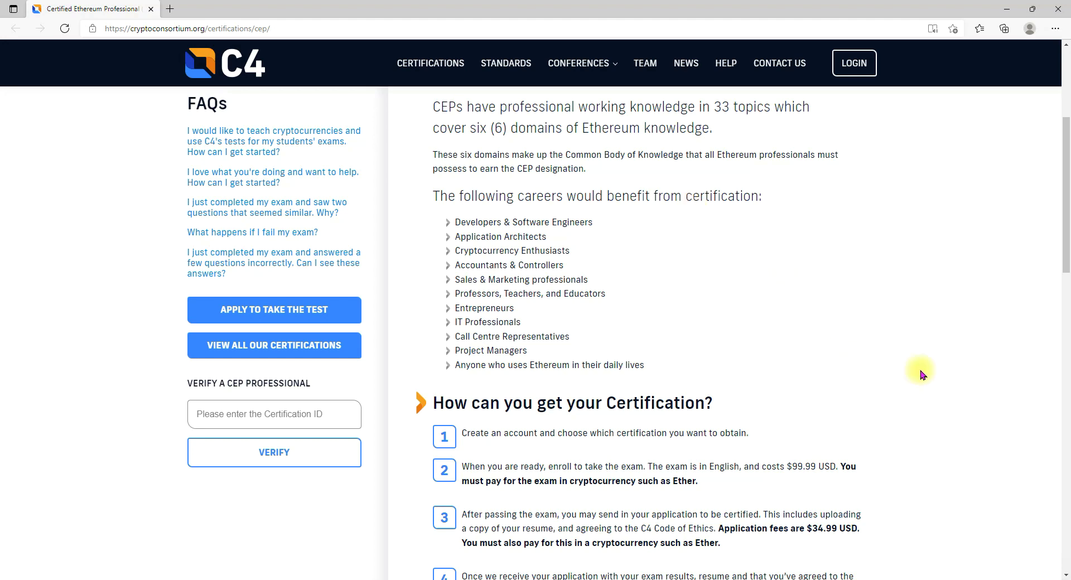
drag(1067, 208, 1067, 249)
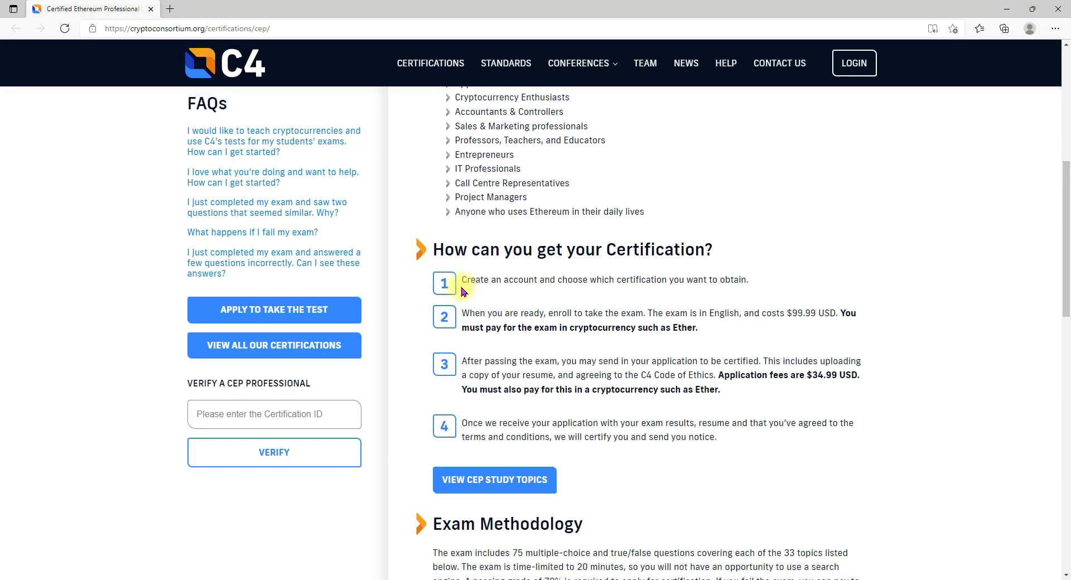
drag(466, 279, 537, 280)
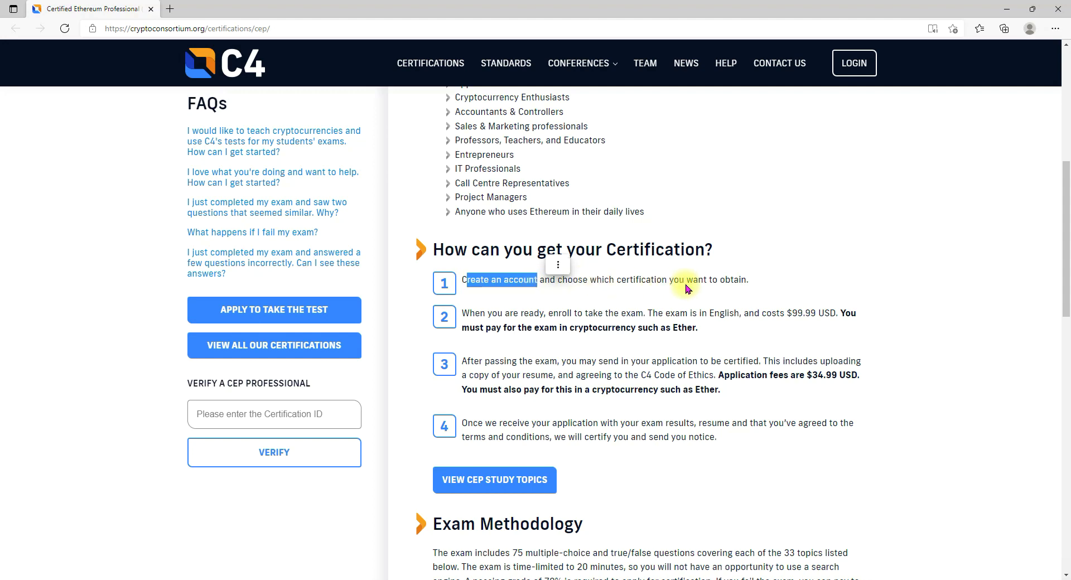
click(785, 286)
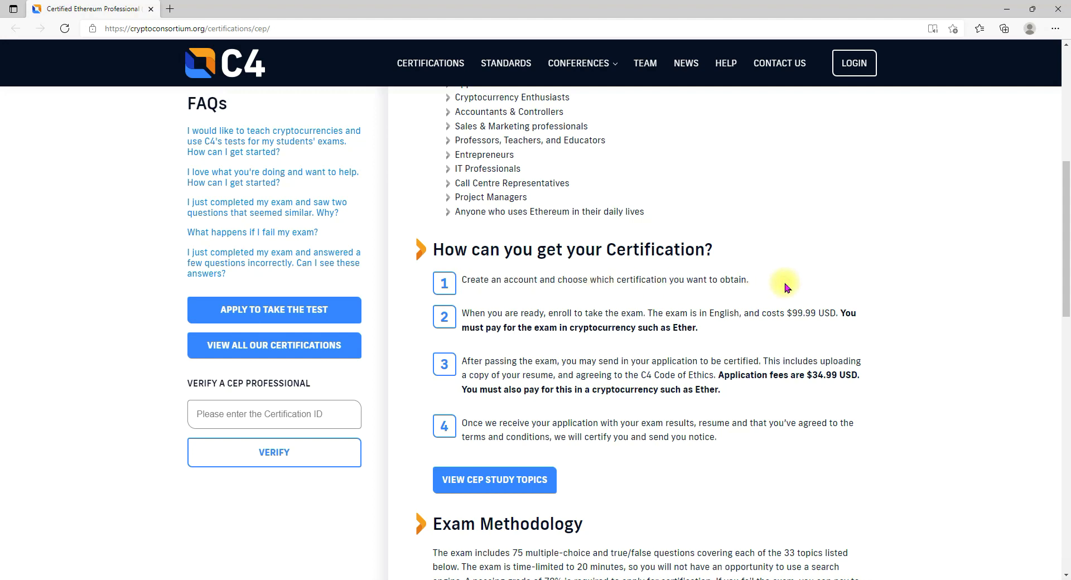
scroll(786, 286, up, 7)
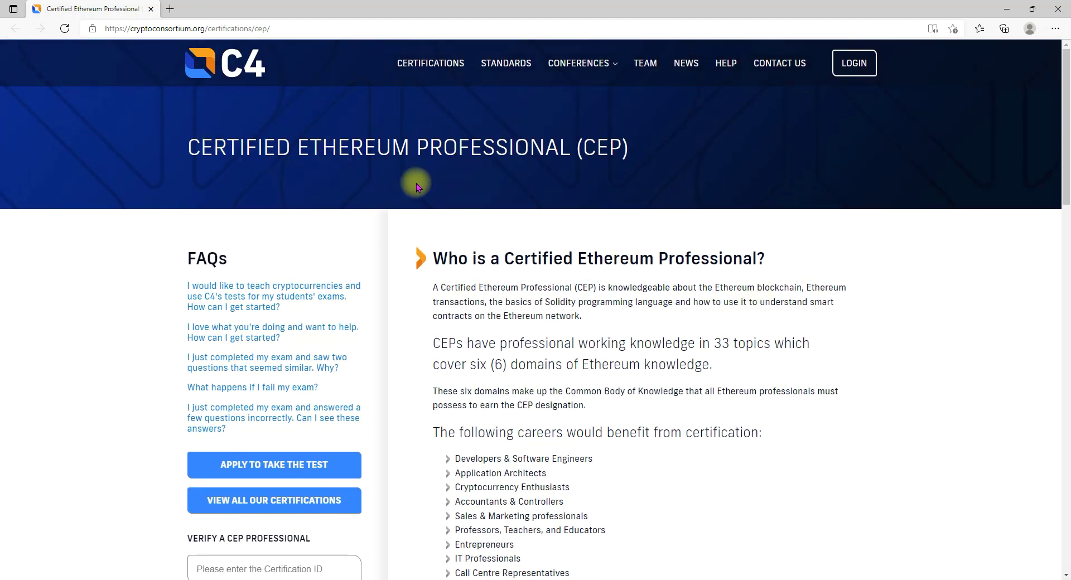
scroll(748, 289, down, 4)
scroll(720, 303, down, 4)
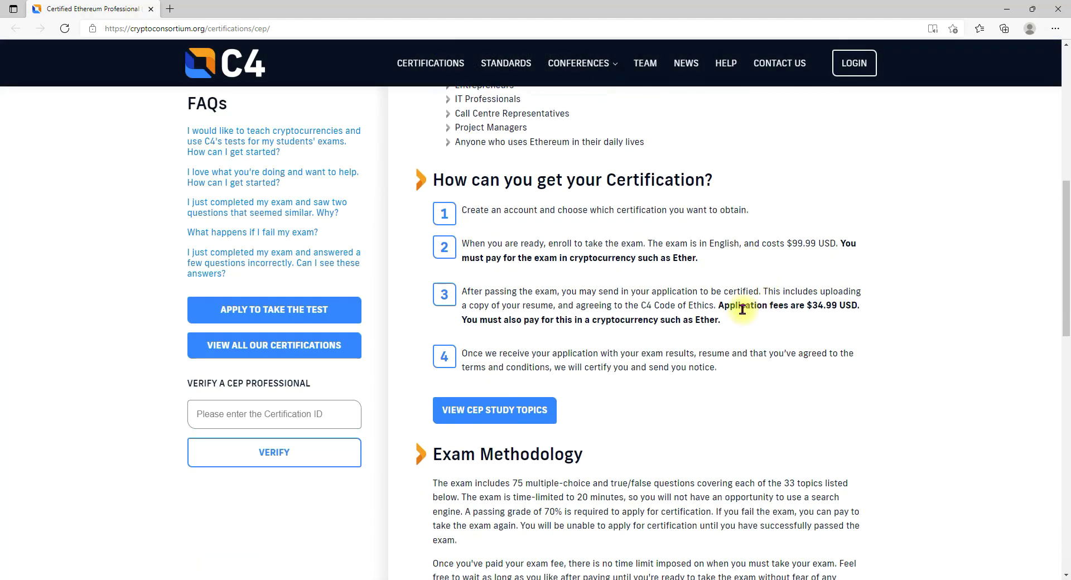
drag(787, 244, 854, 254)
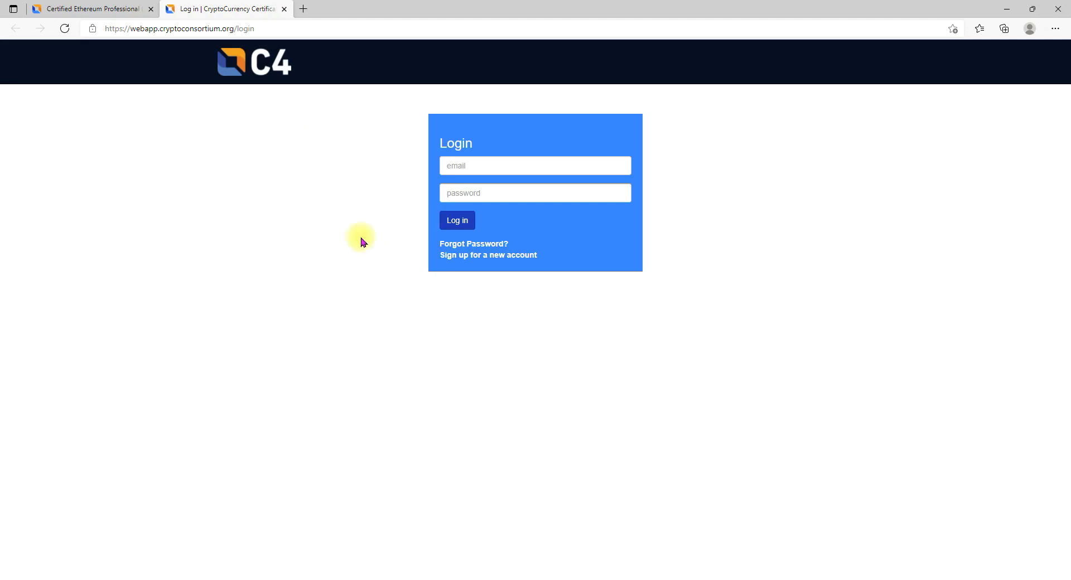
Open the new-account sign-up form and enter the user's first and last name.
click(476, 259)
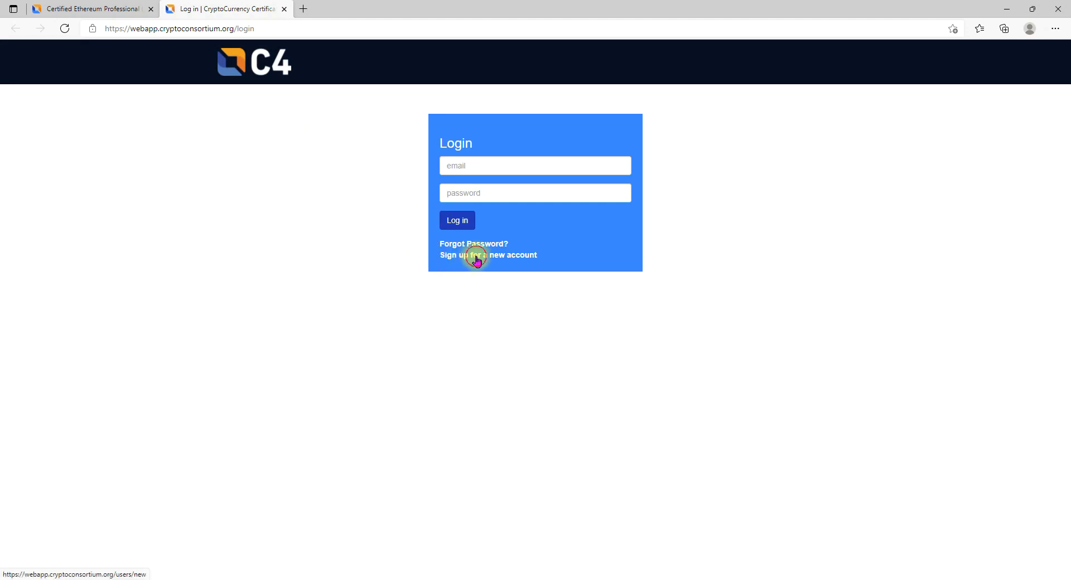
click(491, 186)
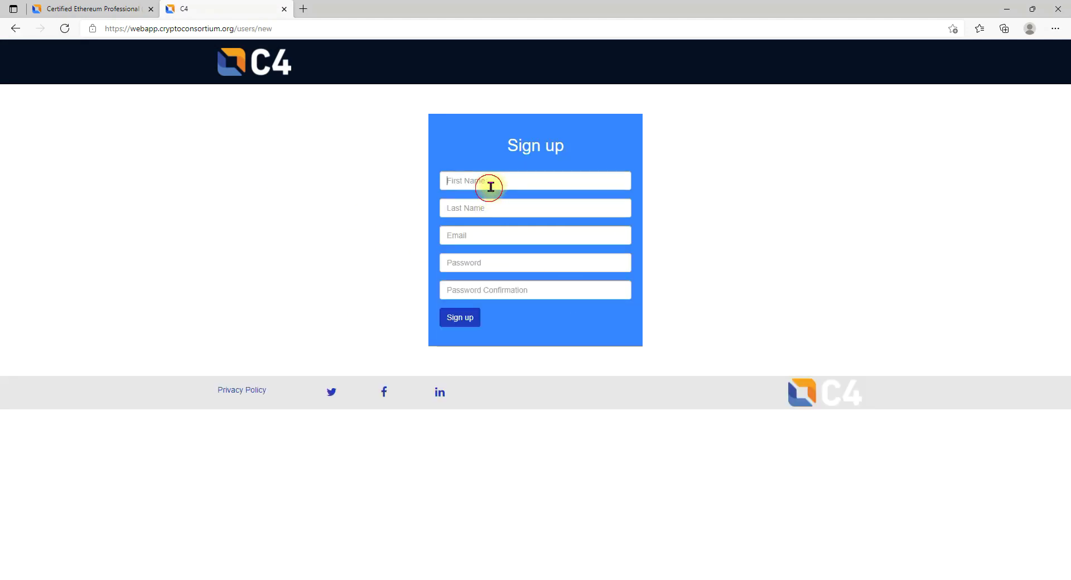
text(T3P)
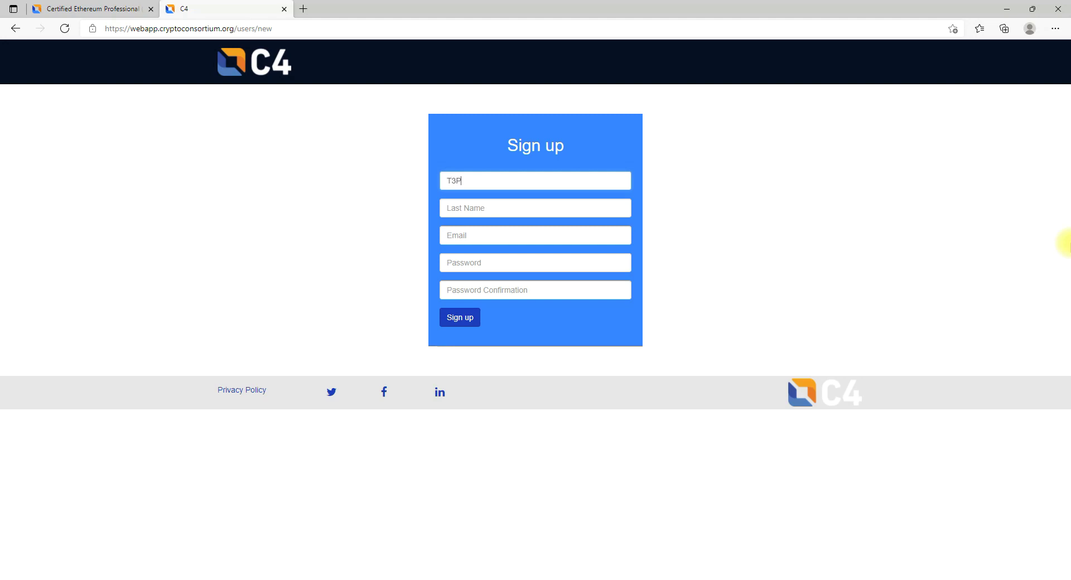
key(Tab)
text(Te)
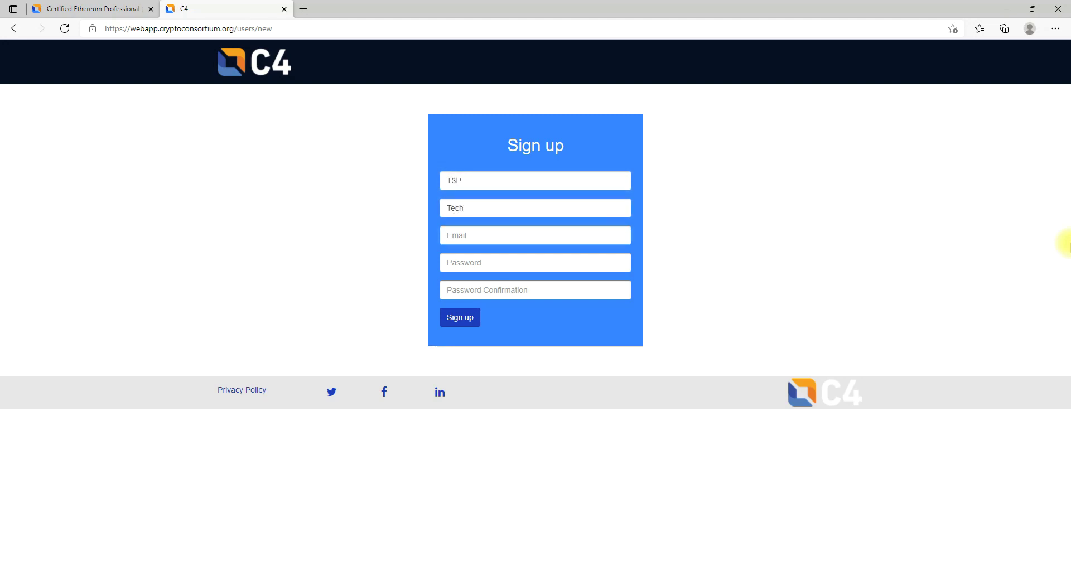
Enter and confirm a matching account password, then submit the sign-up form.
key(Tab)
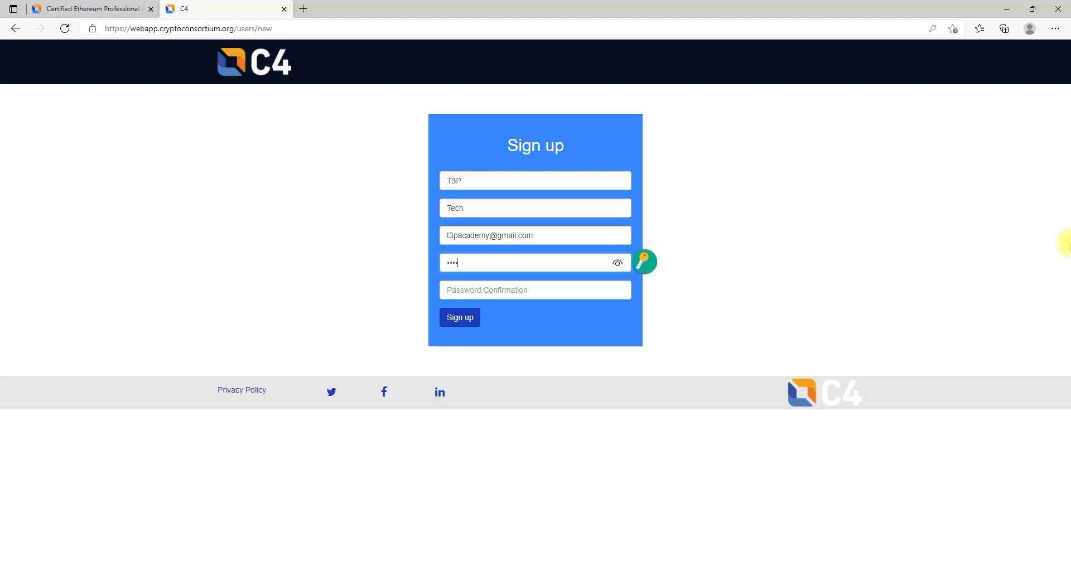
key(Tab)
text(T)
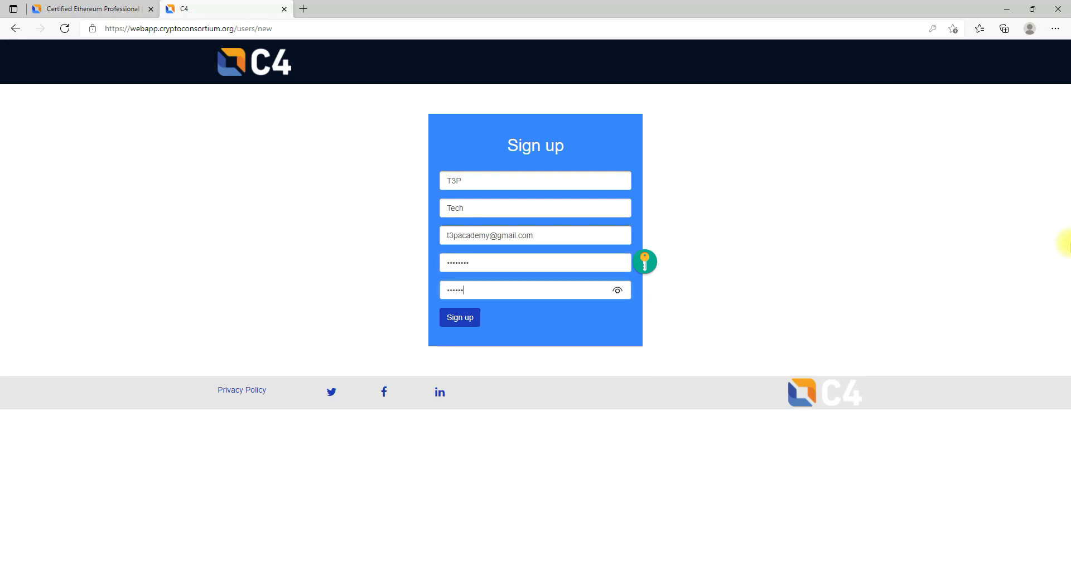
click(452, 316)
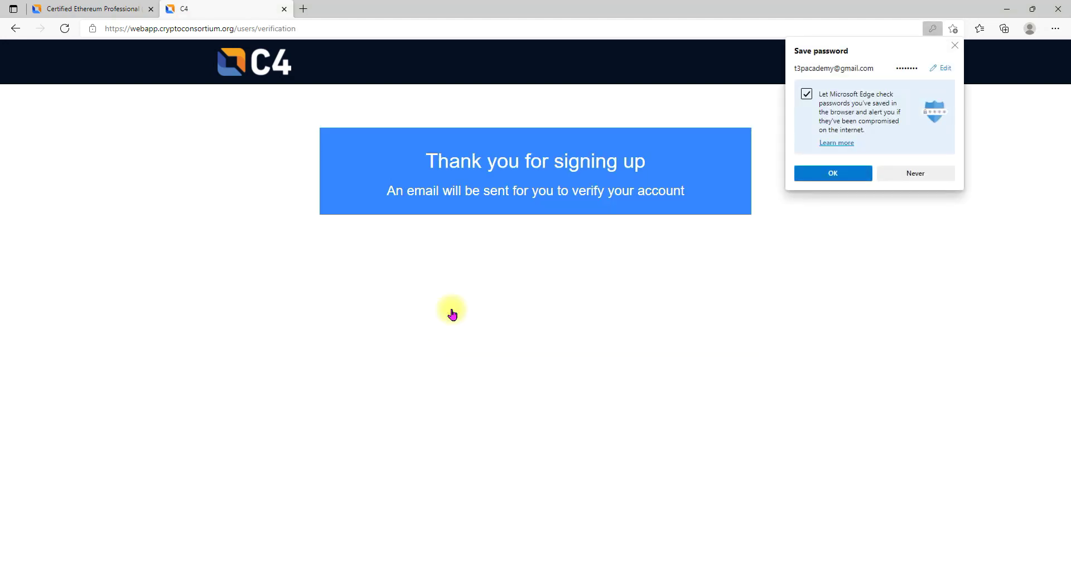
Dismiss the save-password popup and highlight the 'Welcome to C4!' email subject in Gmail.
click(955, 45)
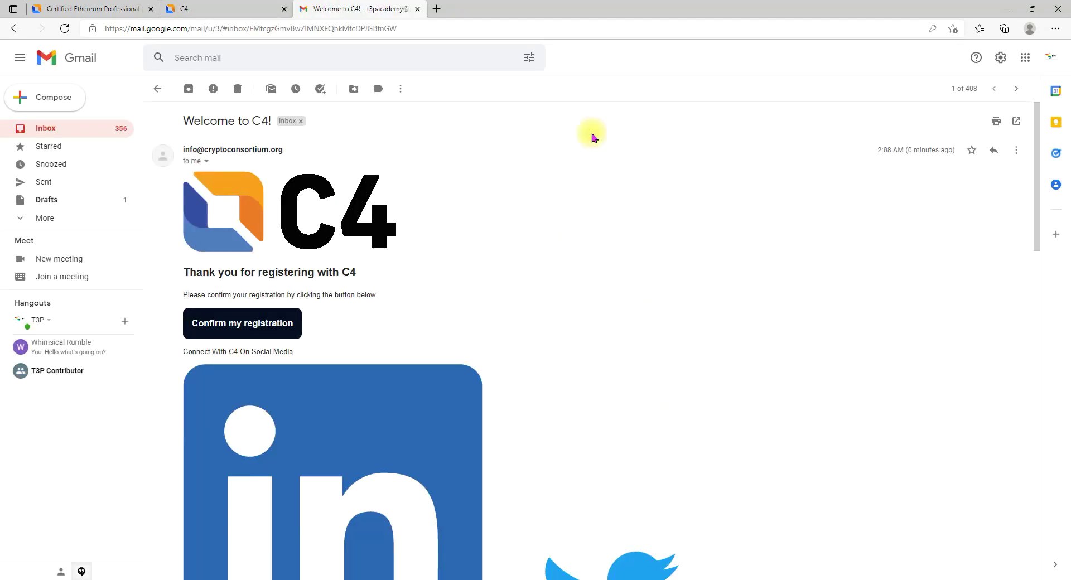
drag(185, 121, 269, 121)
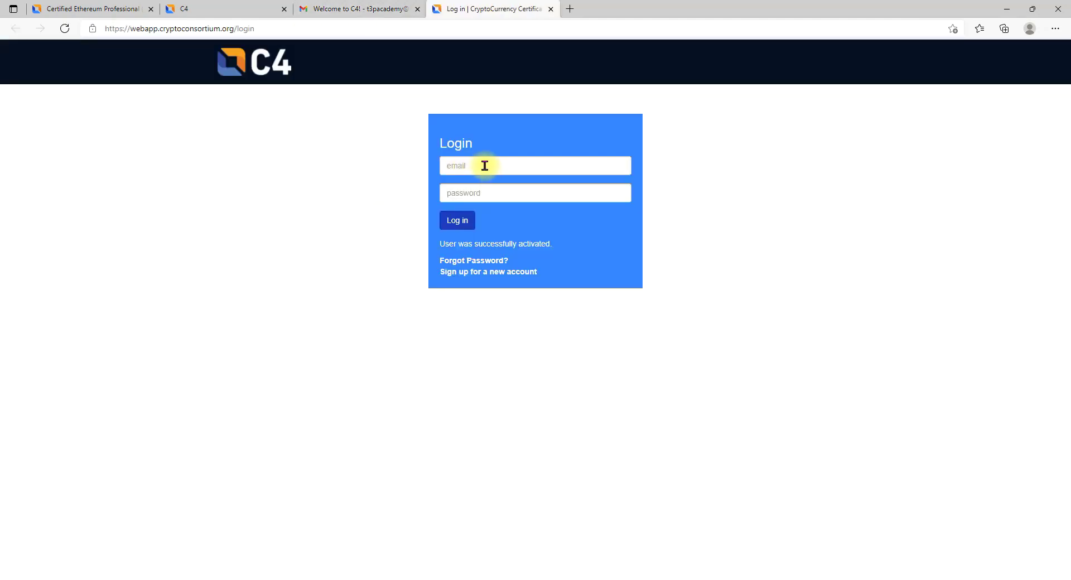
Log in to the new C4 account with the saved email and password, dismissing the save-password popup.
click(483, 165)
click(550, 206)
click(490, 194)
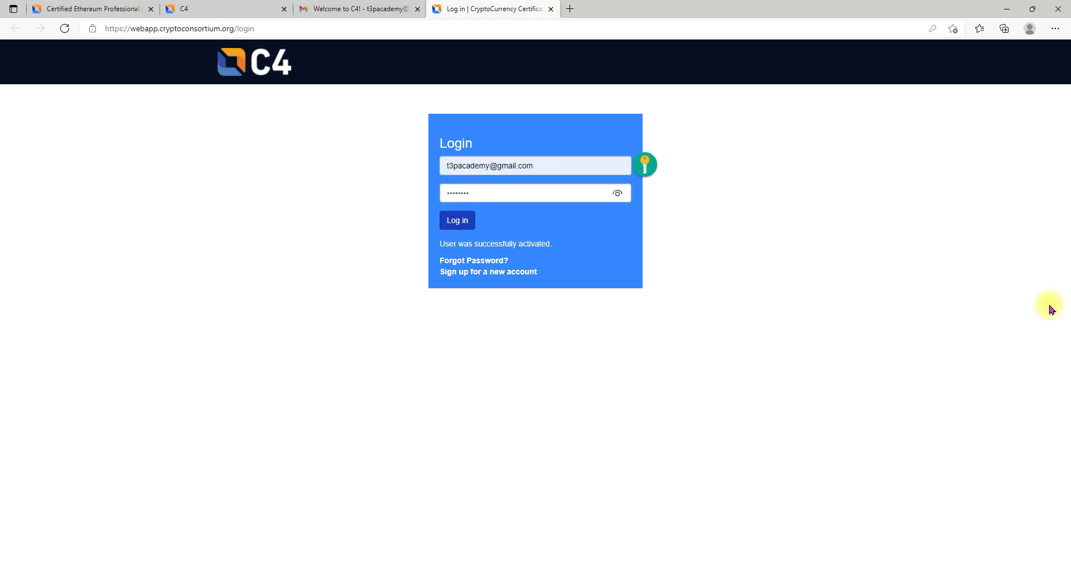
click(465, 222)
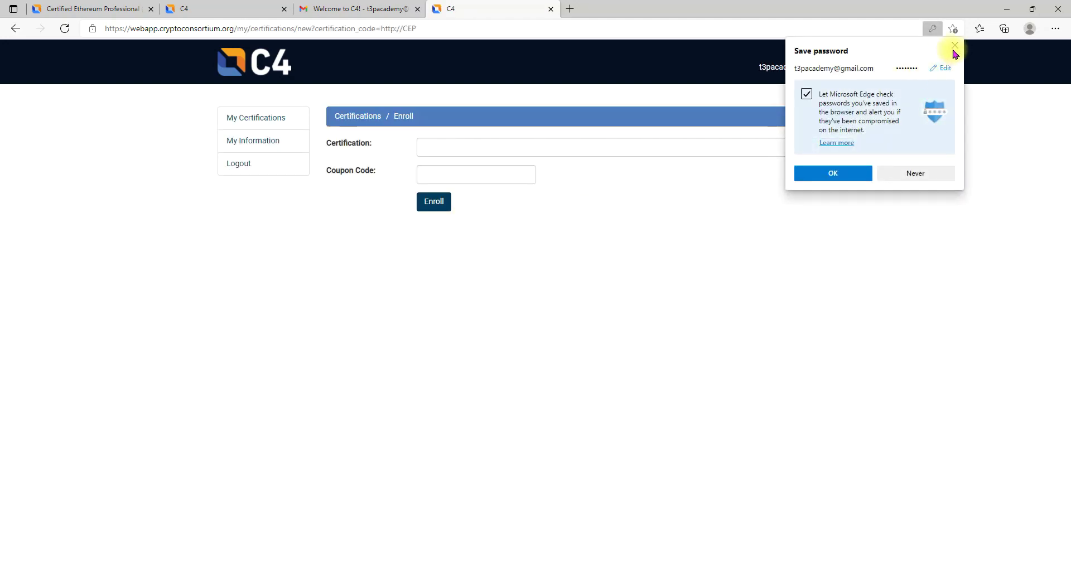
click(954, 46)
Choose Certified Ethereum Professional, enter the FREECEP coupon code, and enrol.
click(706, 148)
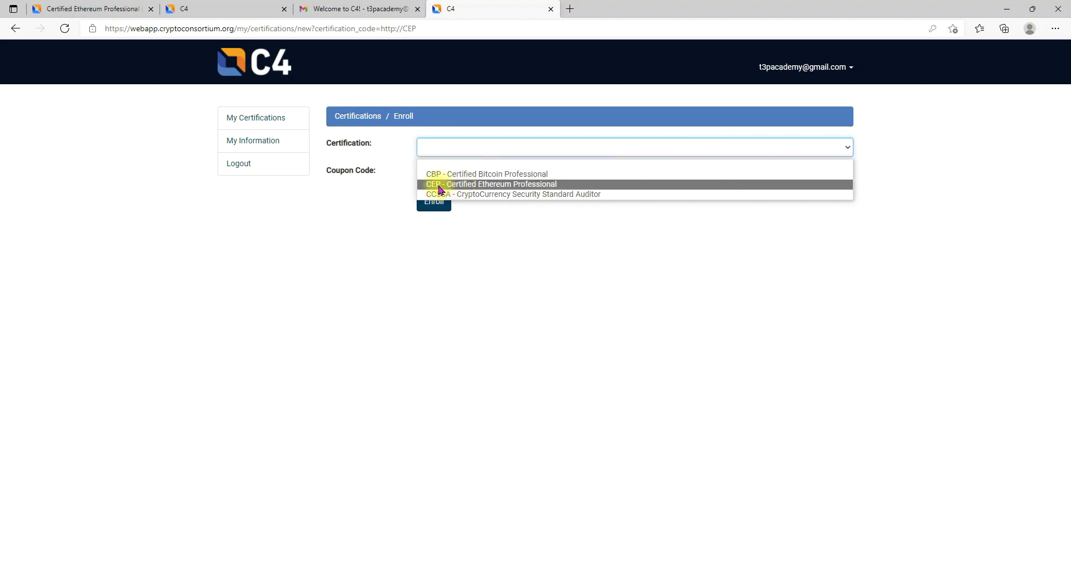
click(432, 185)
text(FR)
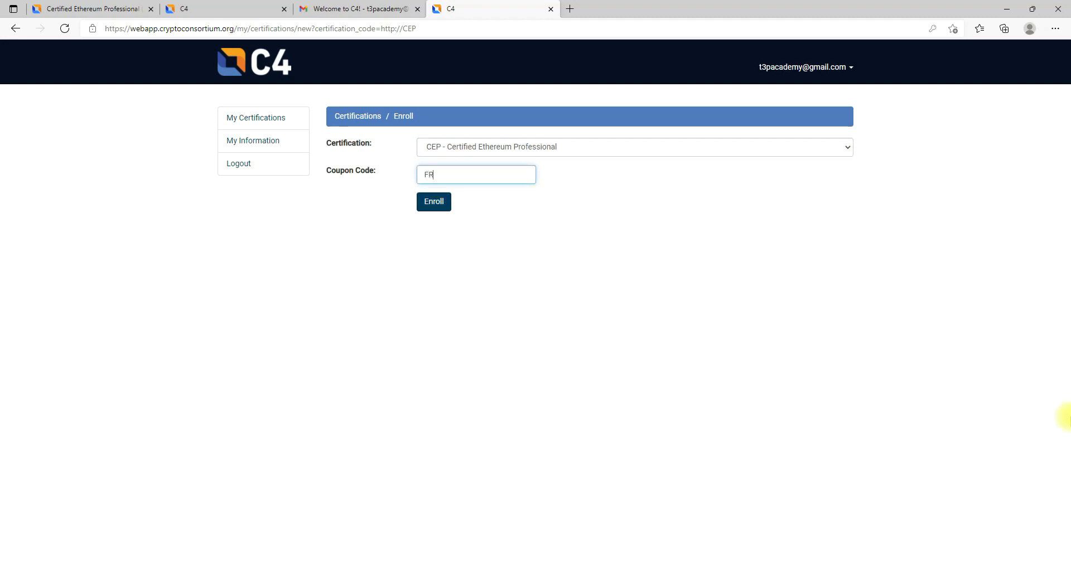
text(EECEP)
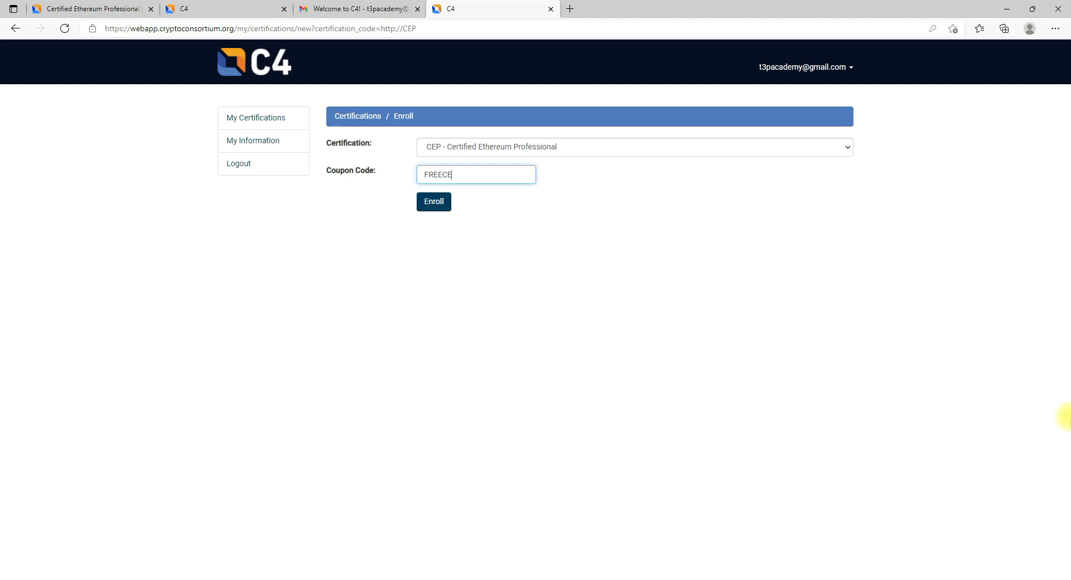
click(432, 204)
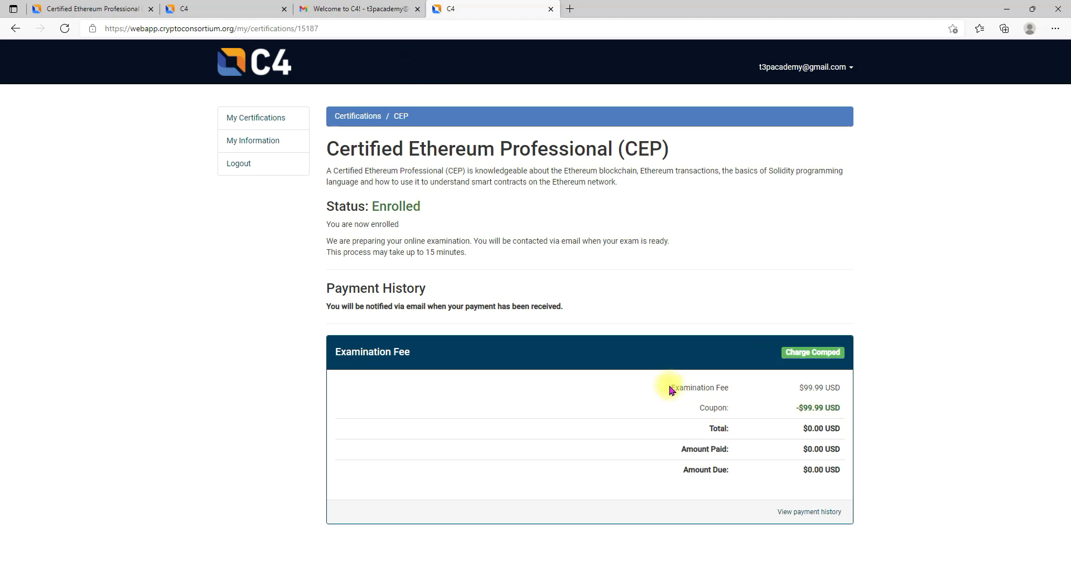
Check the $99.99 fee, coupon discount, $0.00 total and Enrolled status, then return to the Gmail inbox.
drag(667, 386, 837, 391)
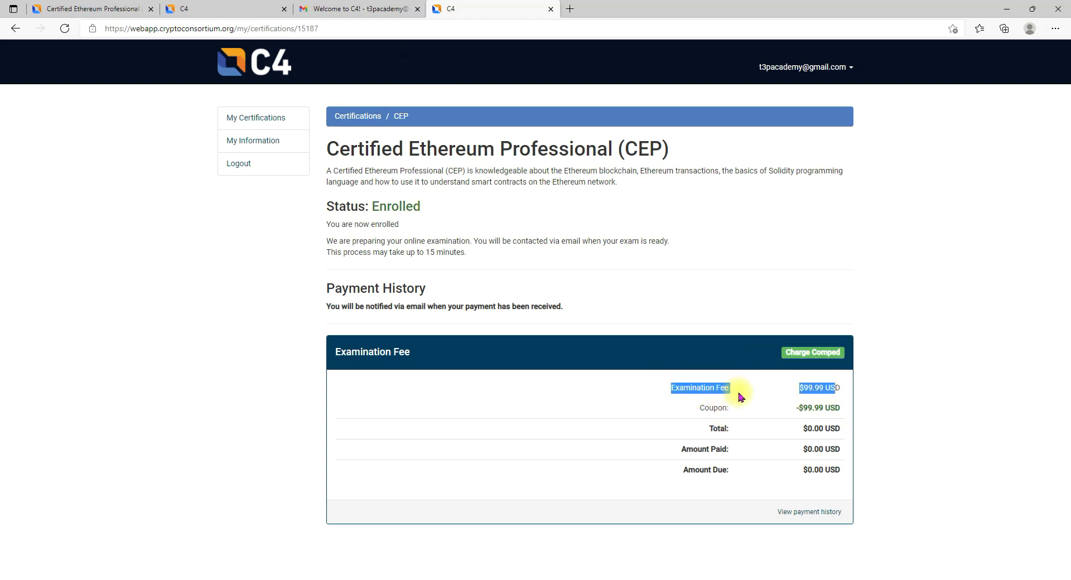
click(834, 399)
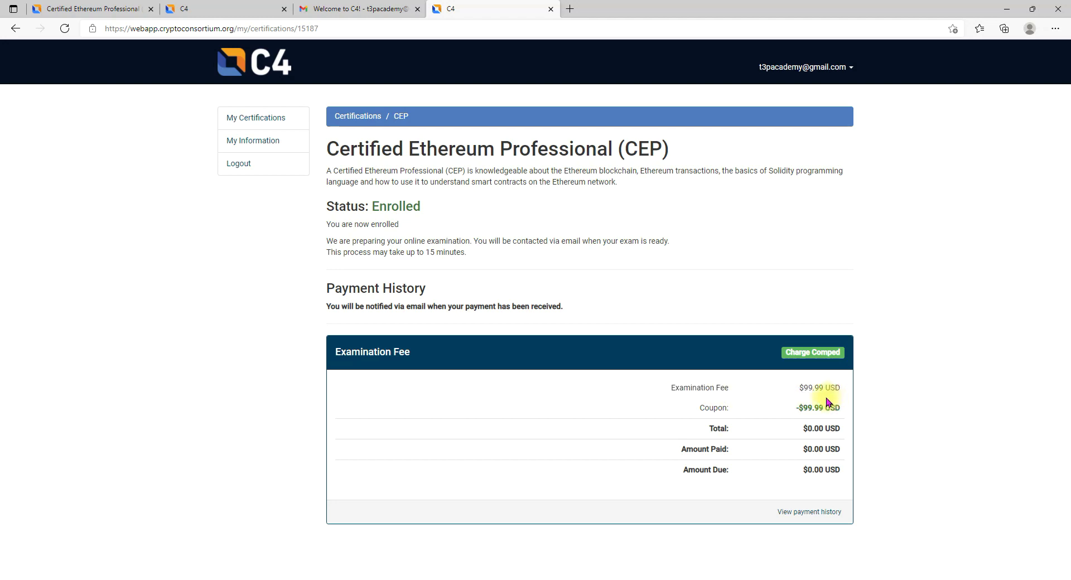
mouse_move(698, 406)
mouse_down()
mouse_move(865, 418)
mouse_move(838, 419)
mouse_up()
click(838, 419)
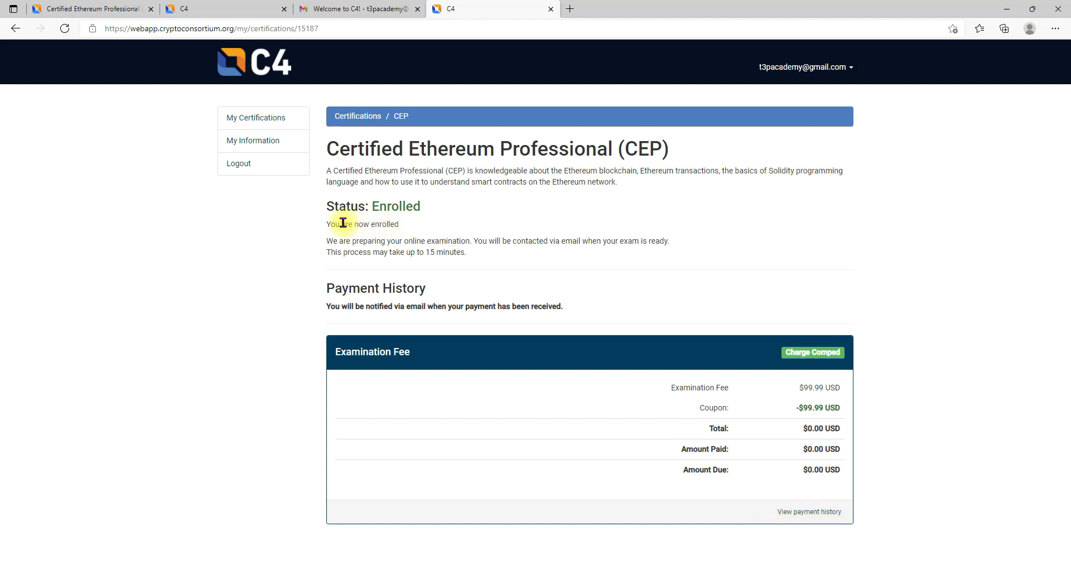
drag(322, 207, 440, 211)
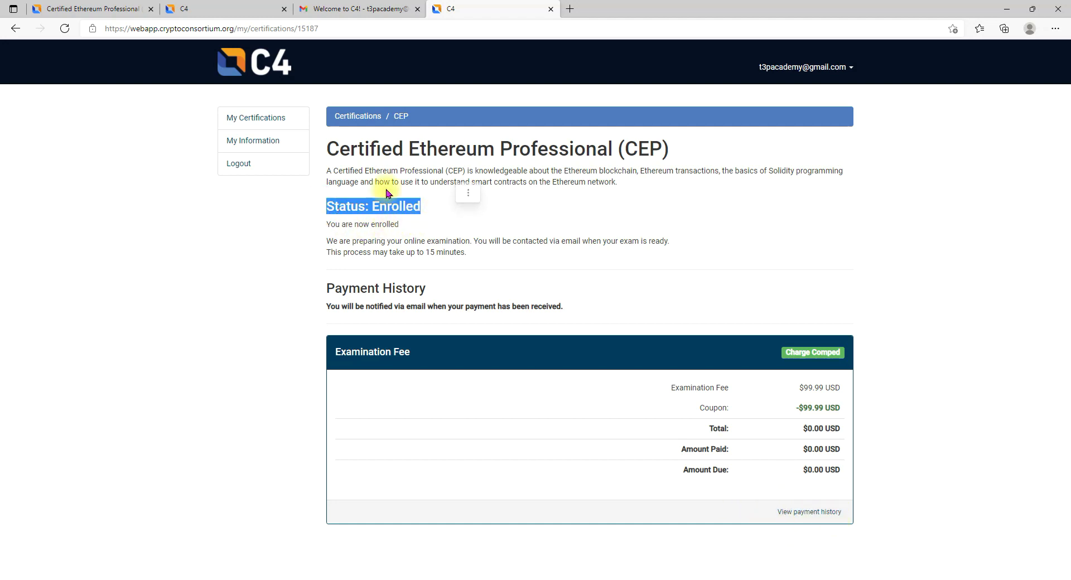
click(335, 8)
click(153, 88)
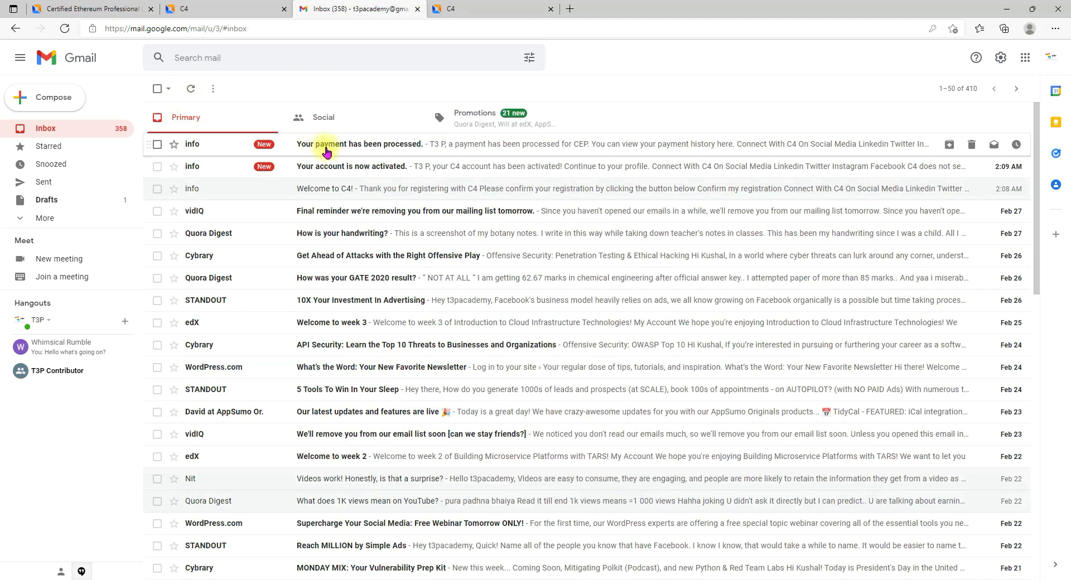
Read the 'Your account is now activated' and 'Your payment has been processed' emails, ending on the inbox.
click(402, 168)
click(156, 88)
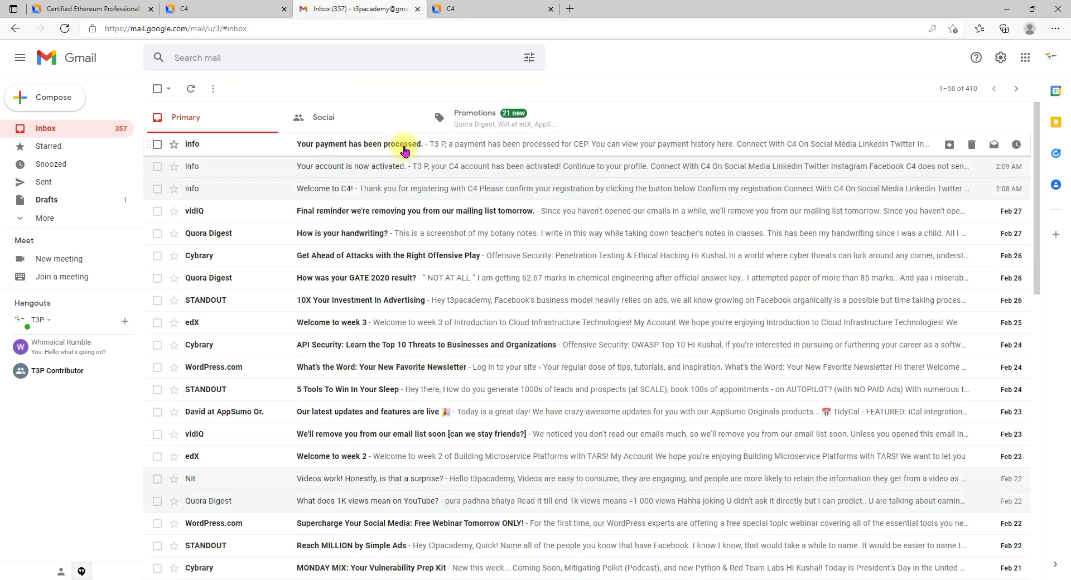
click(404, 146)
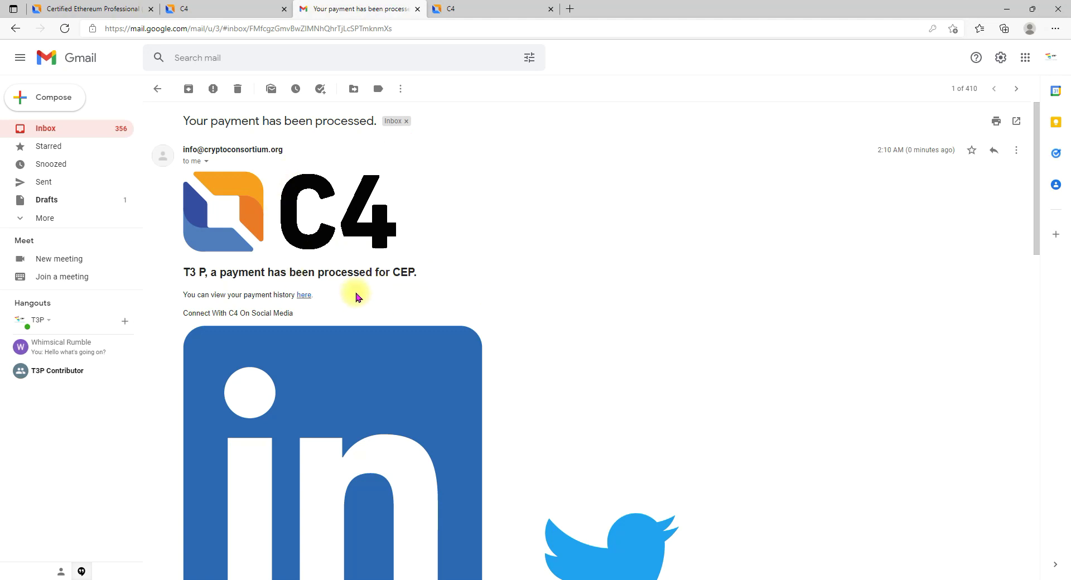
click(236, 8)
click(363, 8)
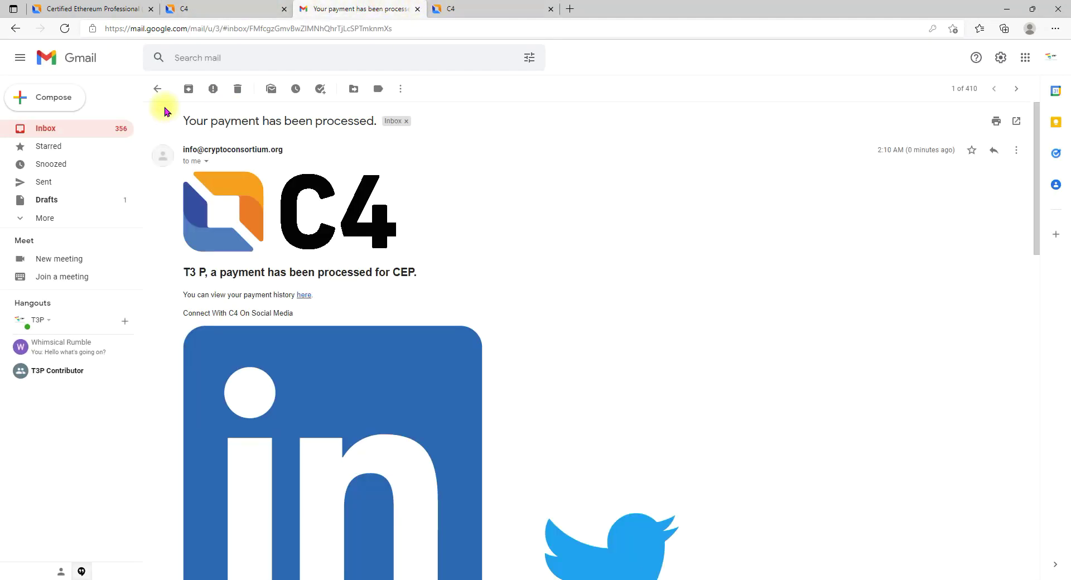
click(157, 89)
click(440, 8)
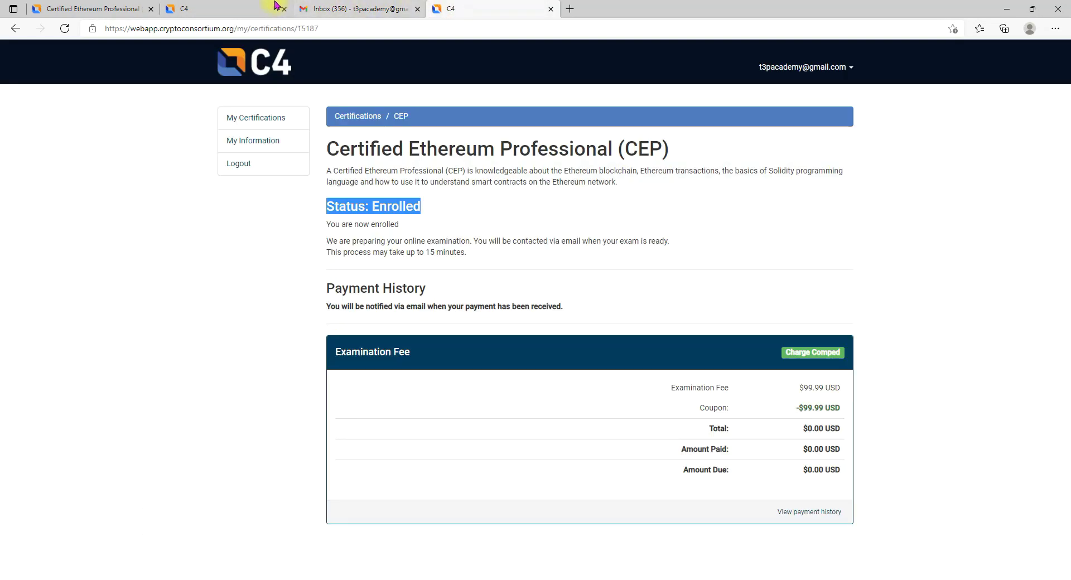